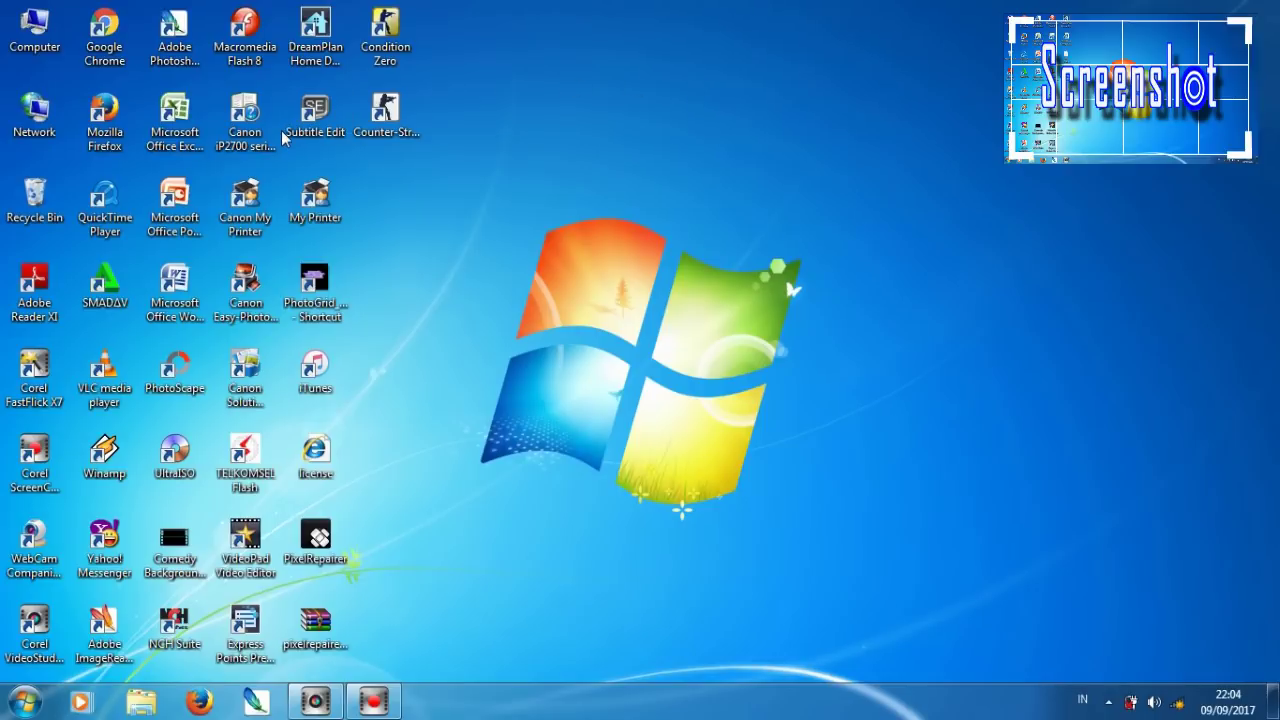
Check the devices under Sound, video and game controllers in Computer Management's Device Manager, and close the window.
left_click(38, 708)
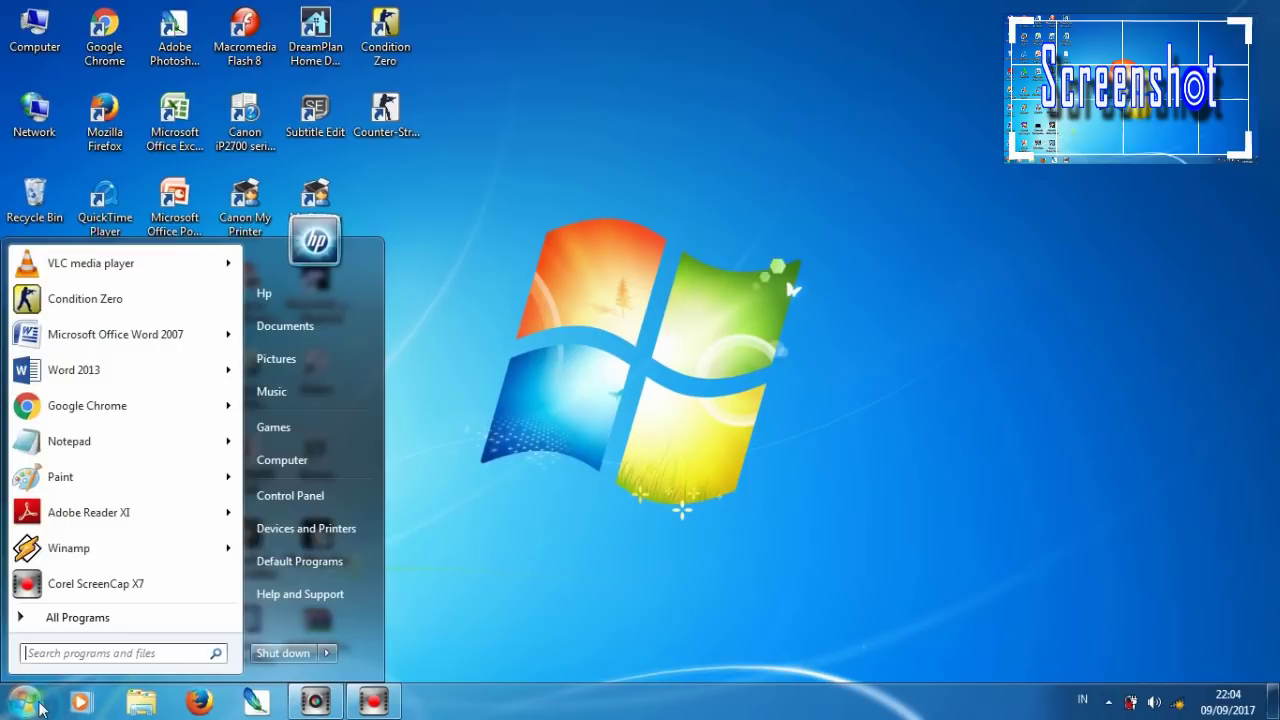
right_click(308, 465)
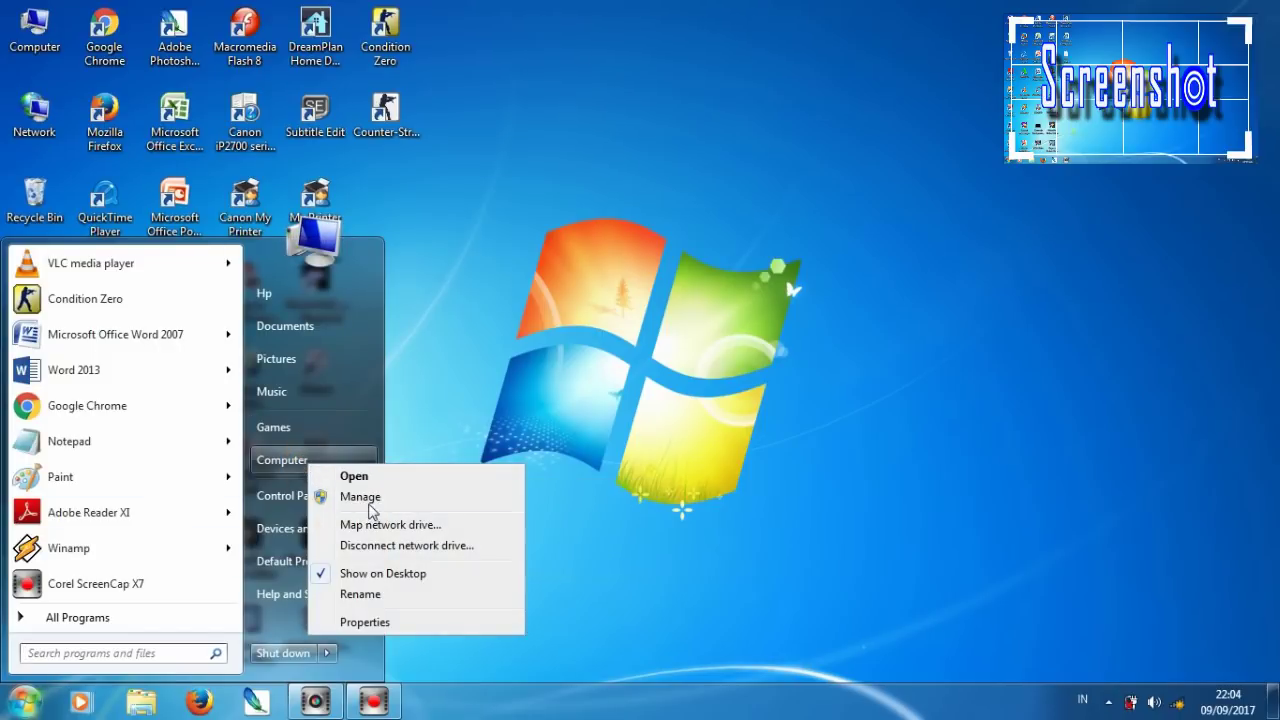
key("Escape")
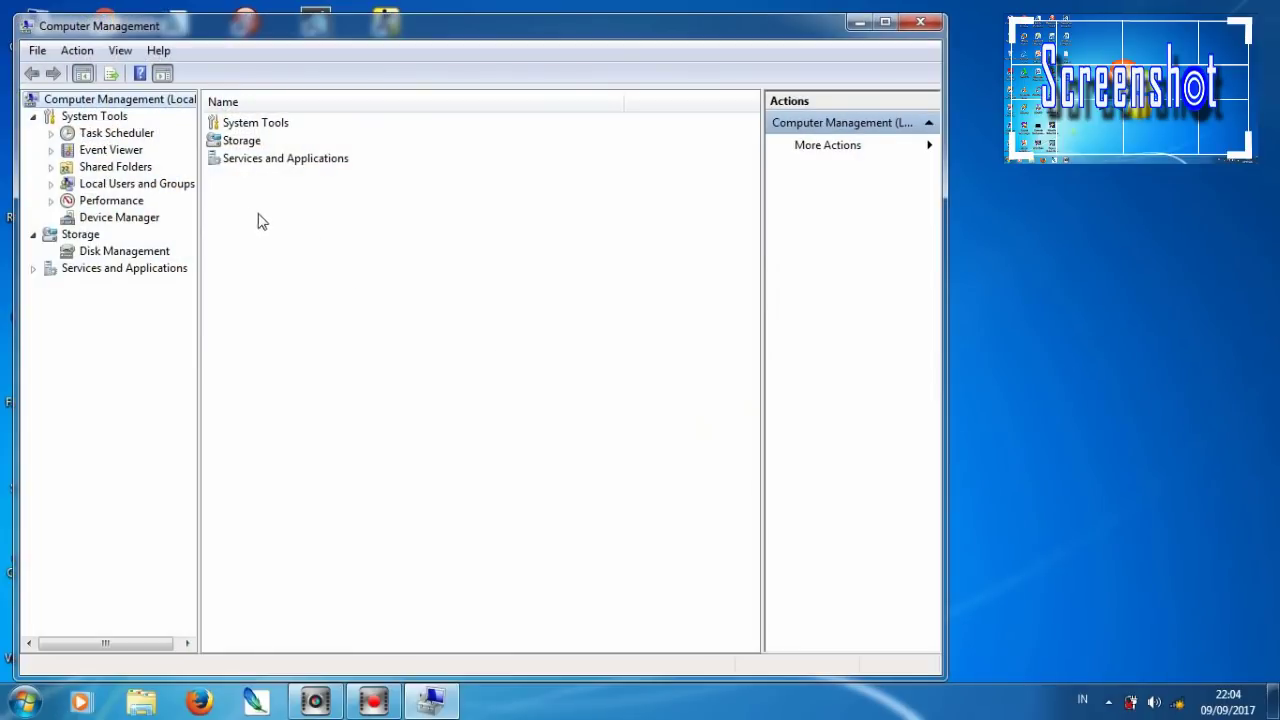
left_click(119, 218)
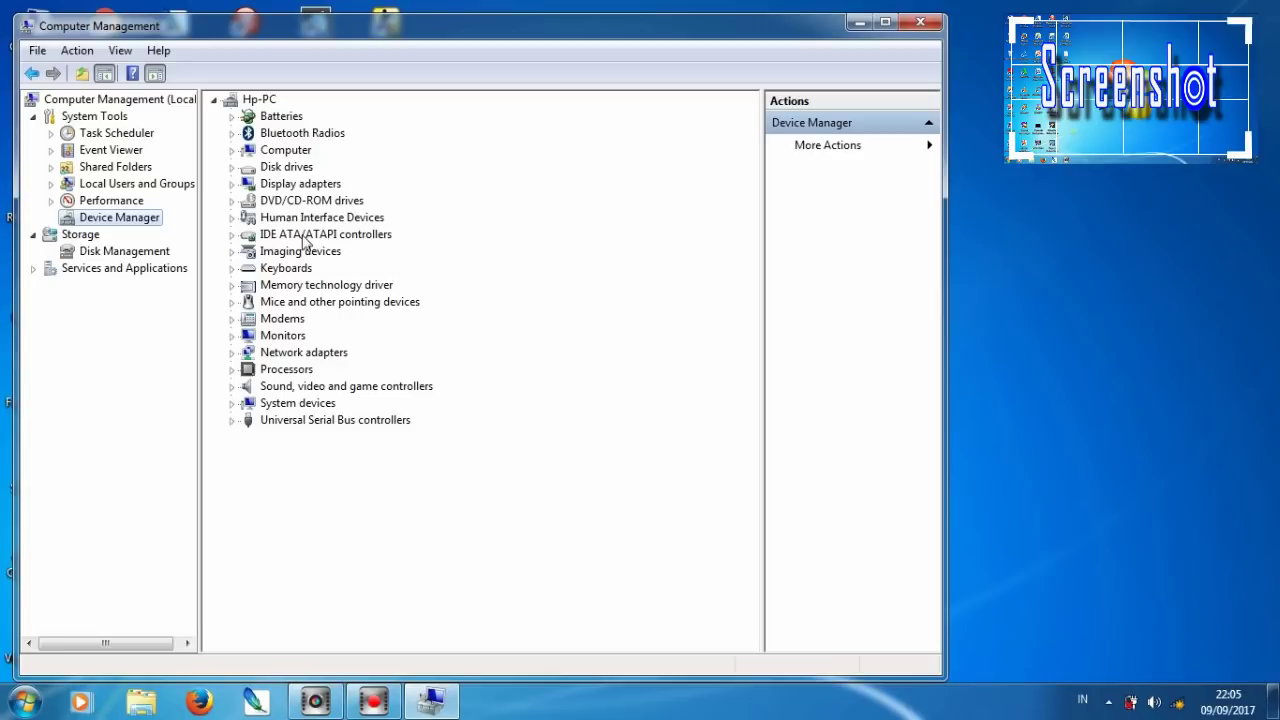
left_click(231, 389)
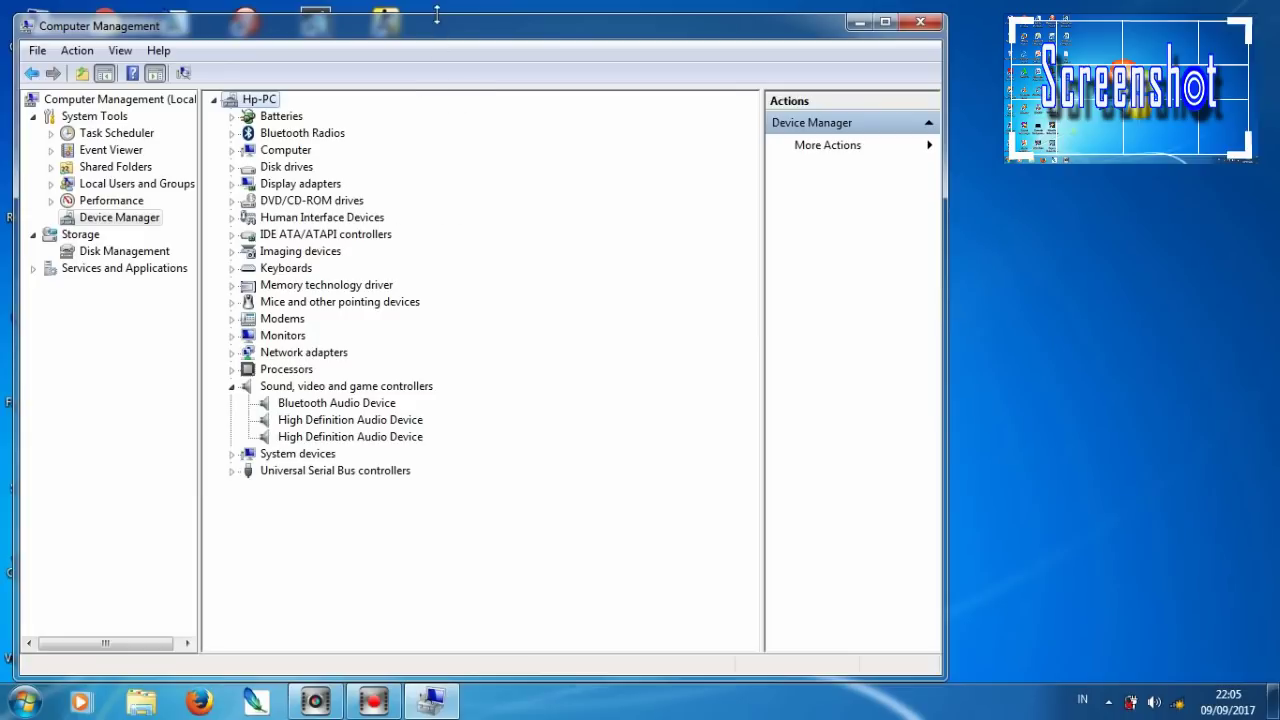
left_click_drag(440, 26, 494, 80)
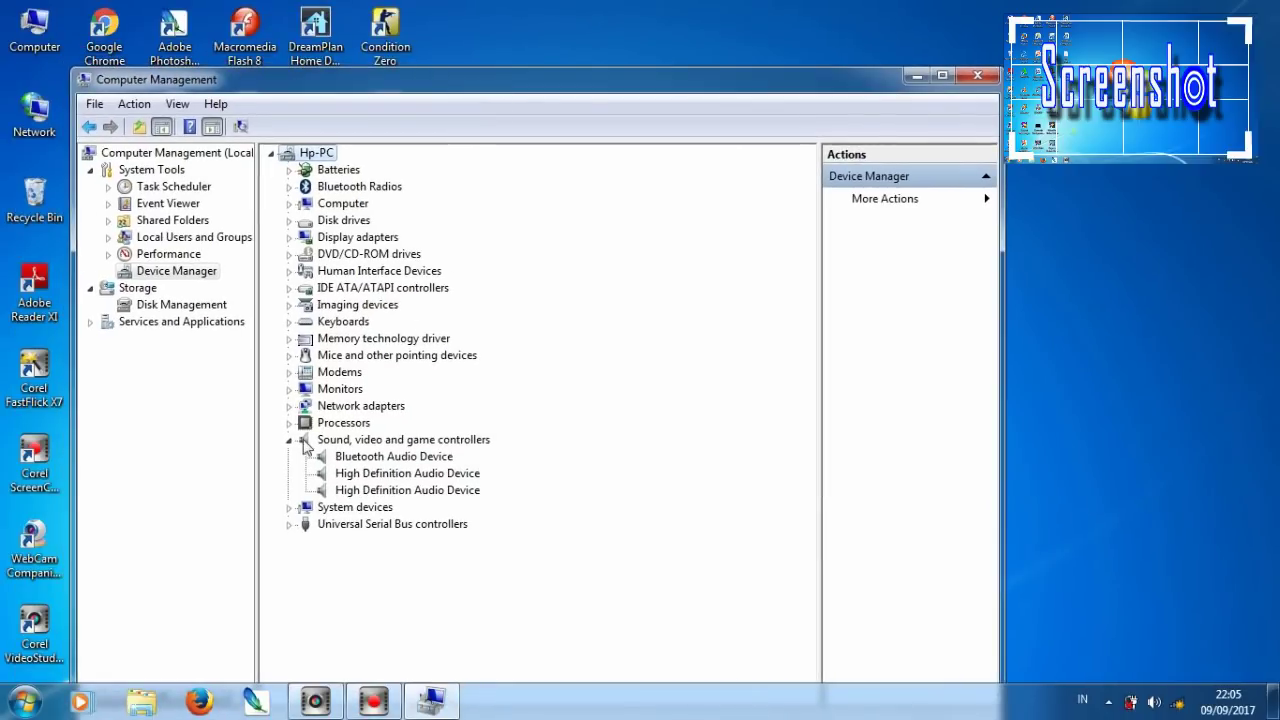
left_click(982, 79)
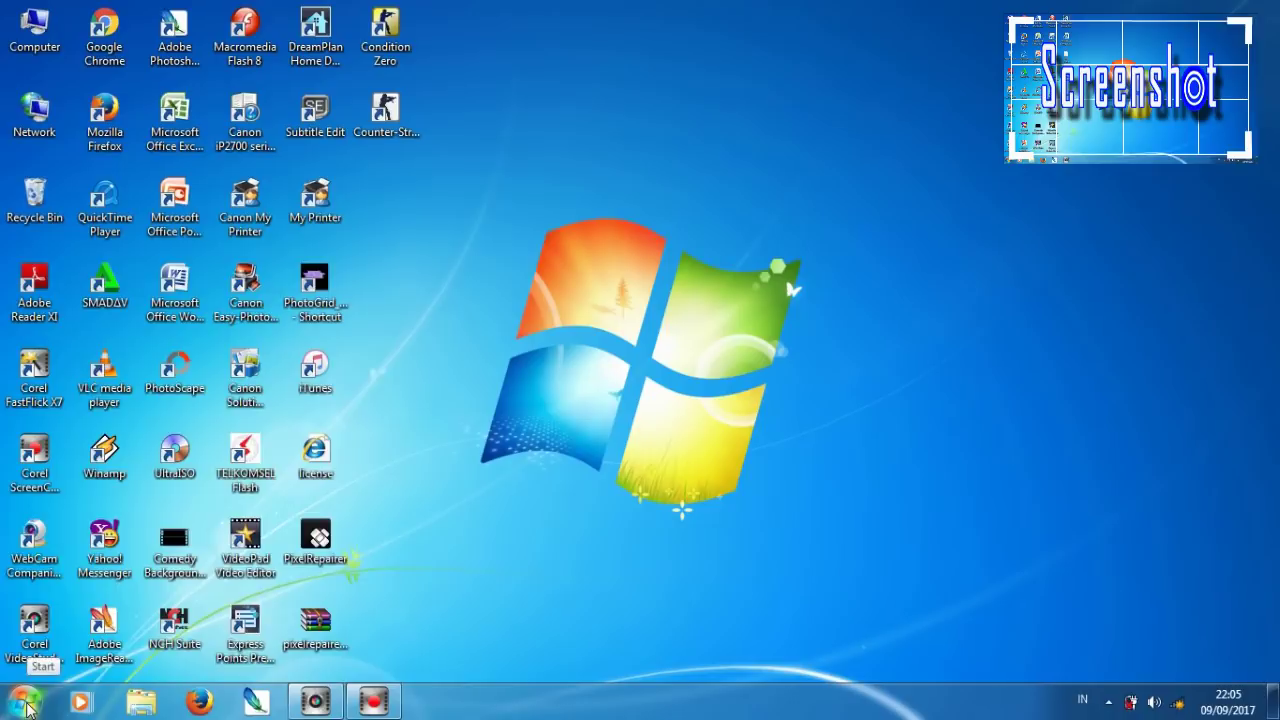
Find the Run dialog by searching for "run" and launch Services.msc from it.
left_click(25, 700)
left_click(78, 648)
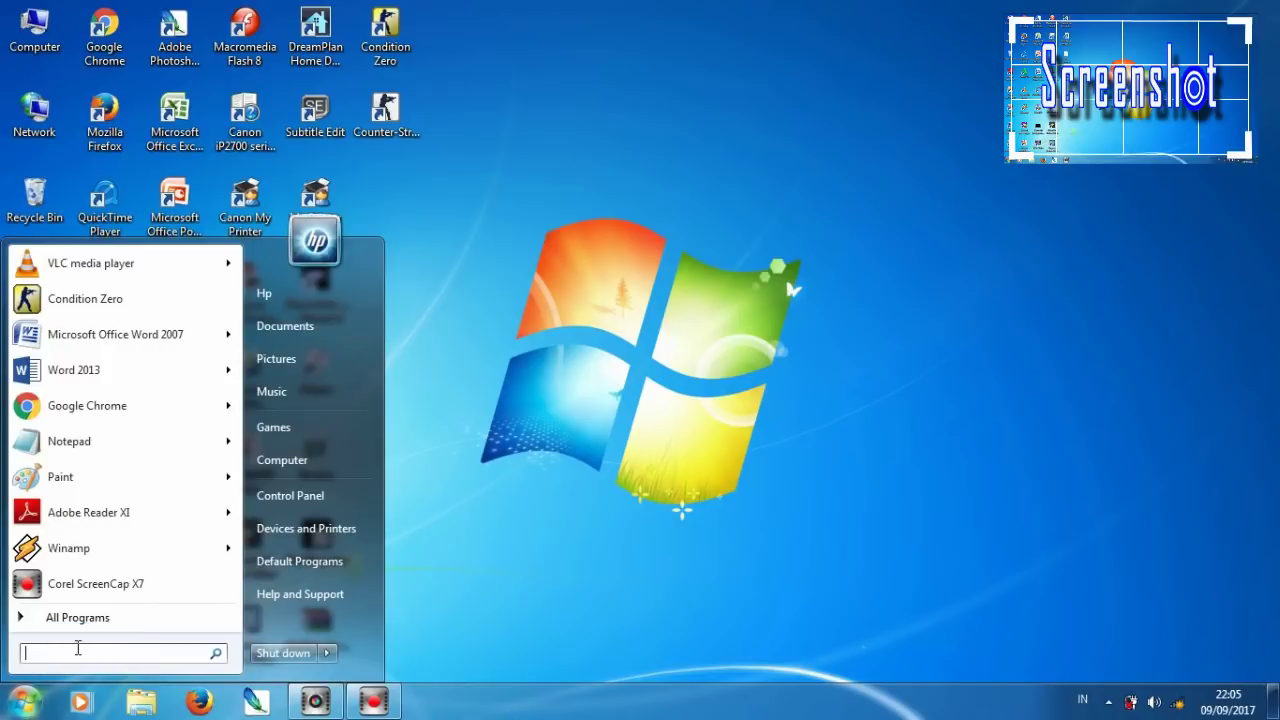
type("run")
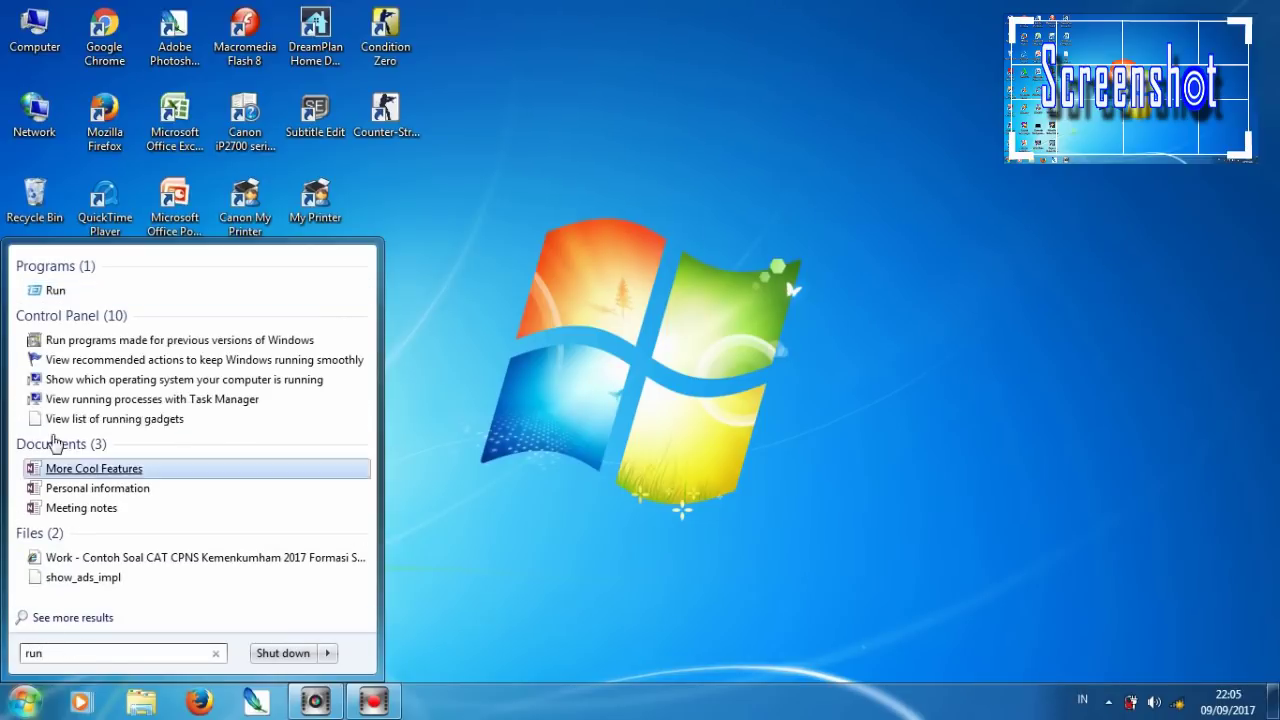
left_click(46, 298)
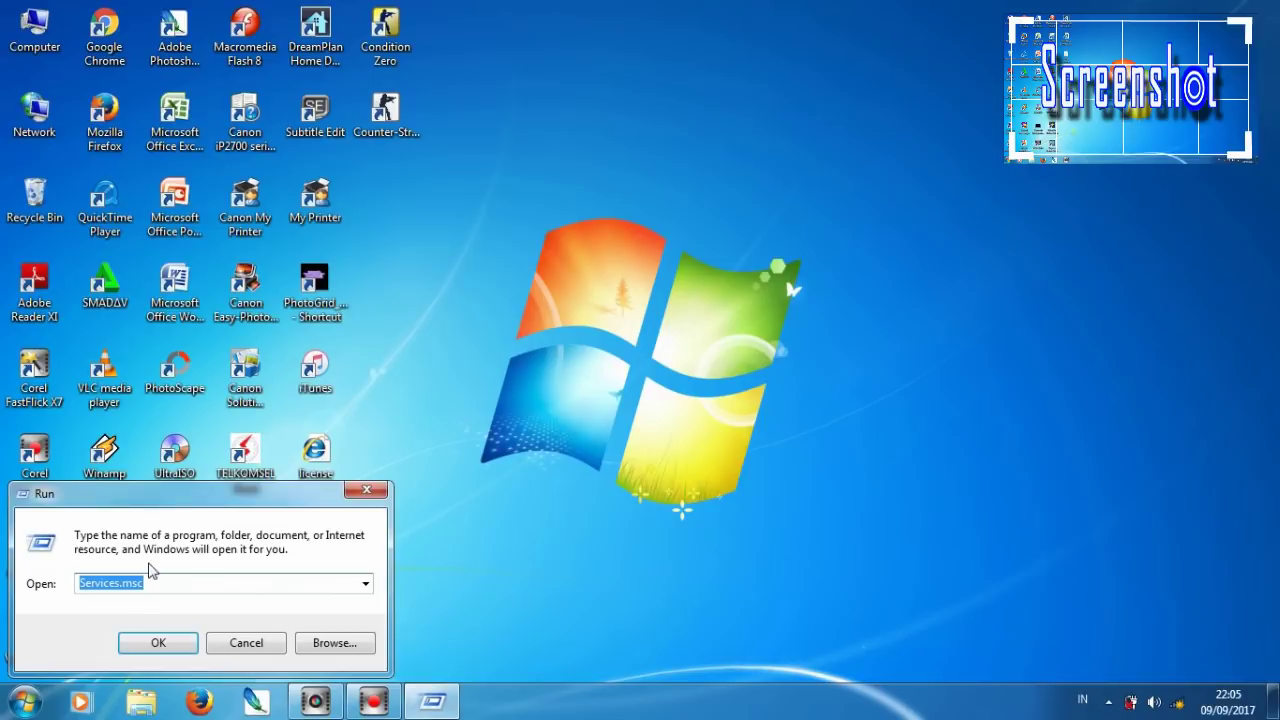
left_click(170, 583)
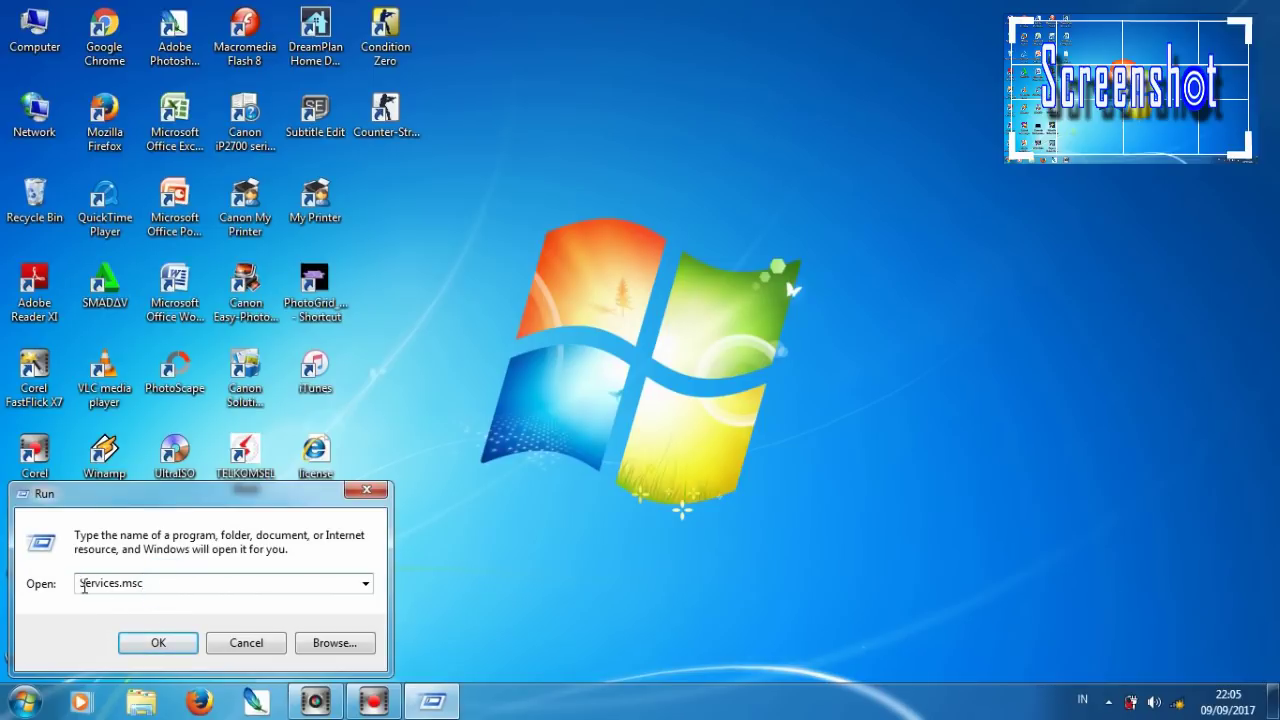
left_click_drag(82, 494, 498, 318)
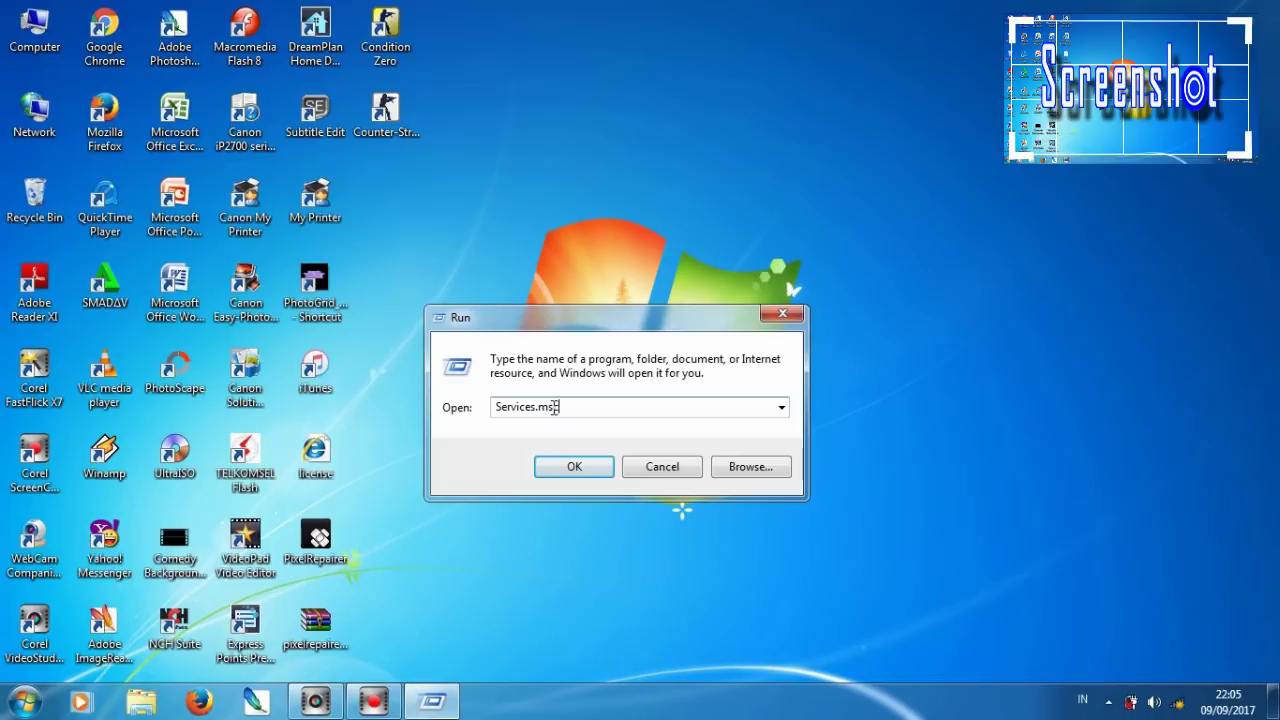
left_click(574, 468)
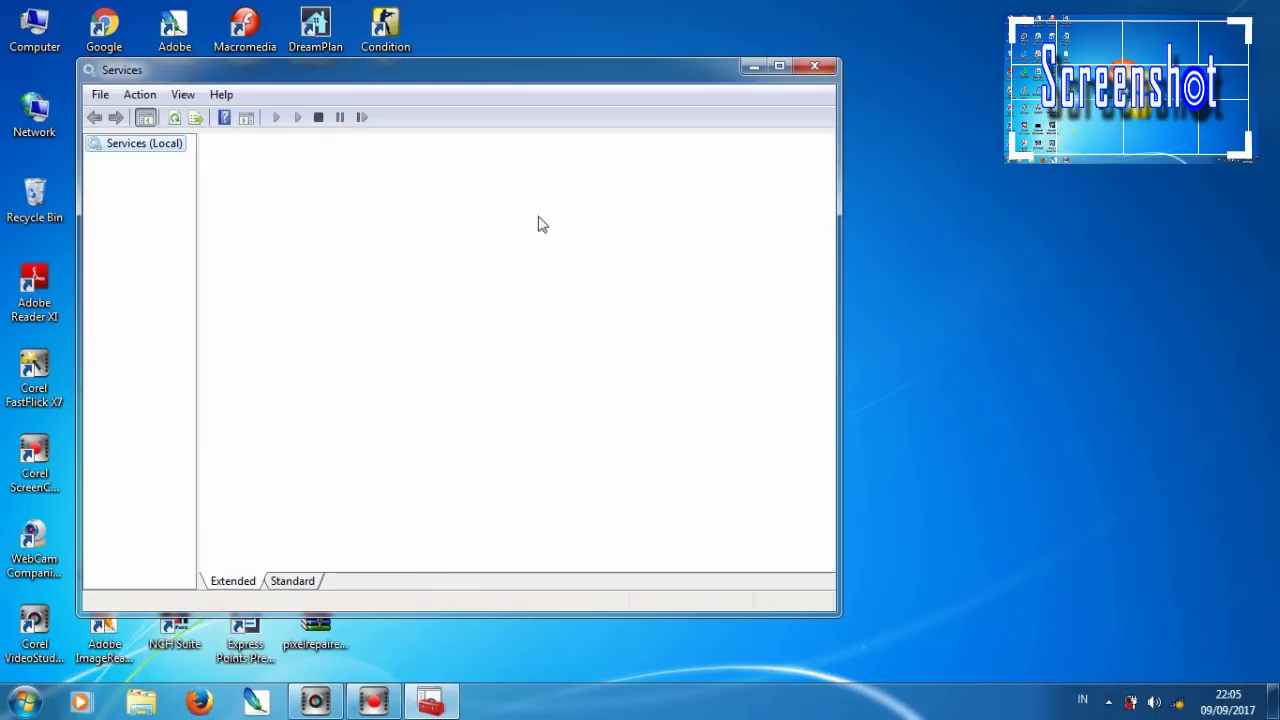
Widen the Name column in the maximized services list and open the properties of the Windows Audio service.
left_click_drag(414, 77, 477, 83)
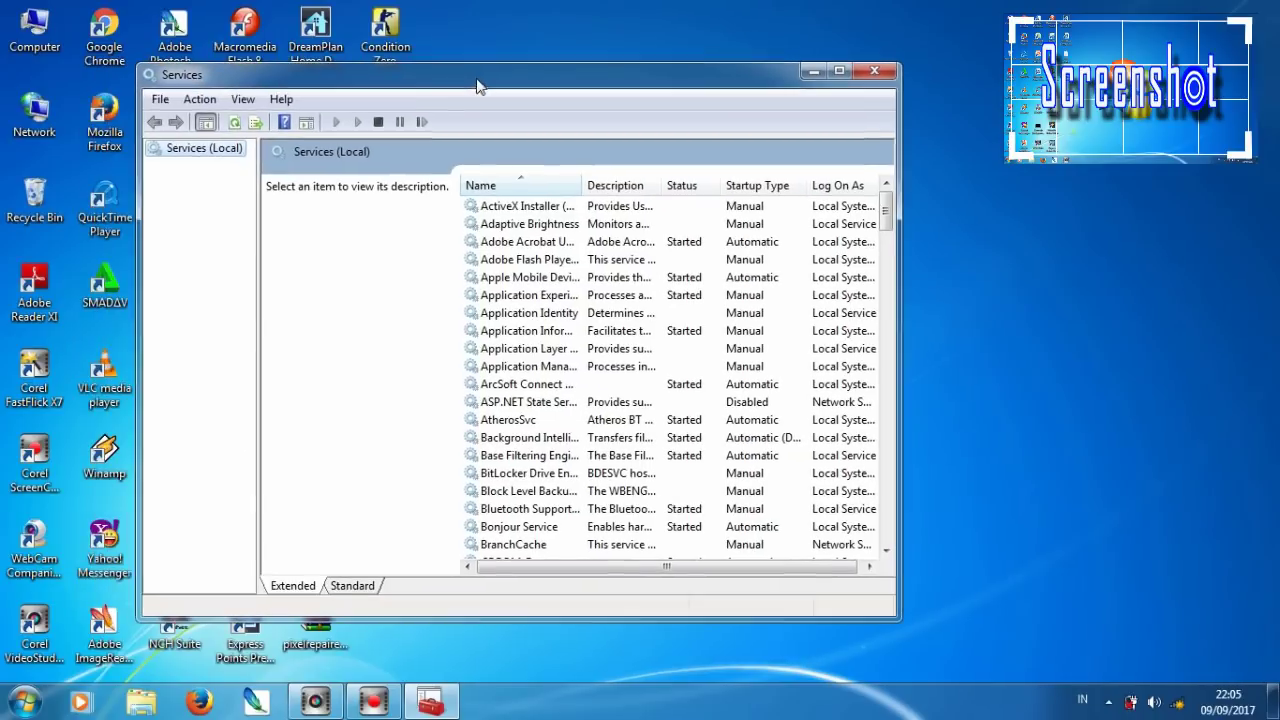
left_click(848, 71)
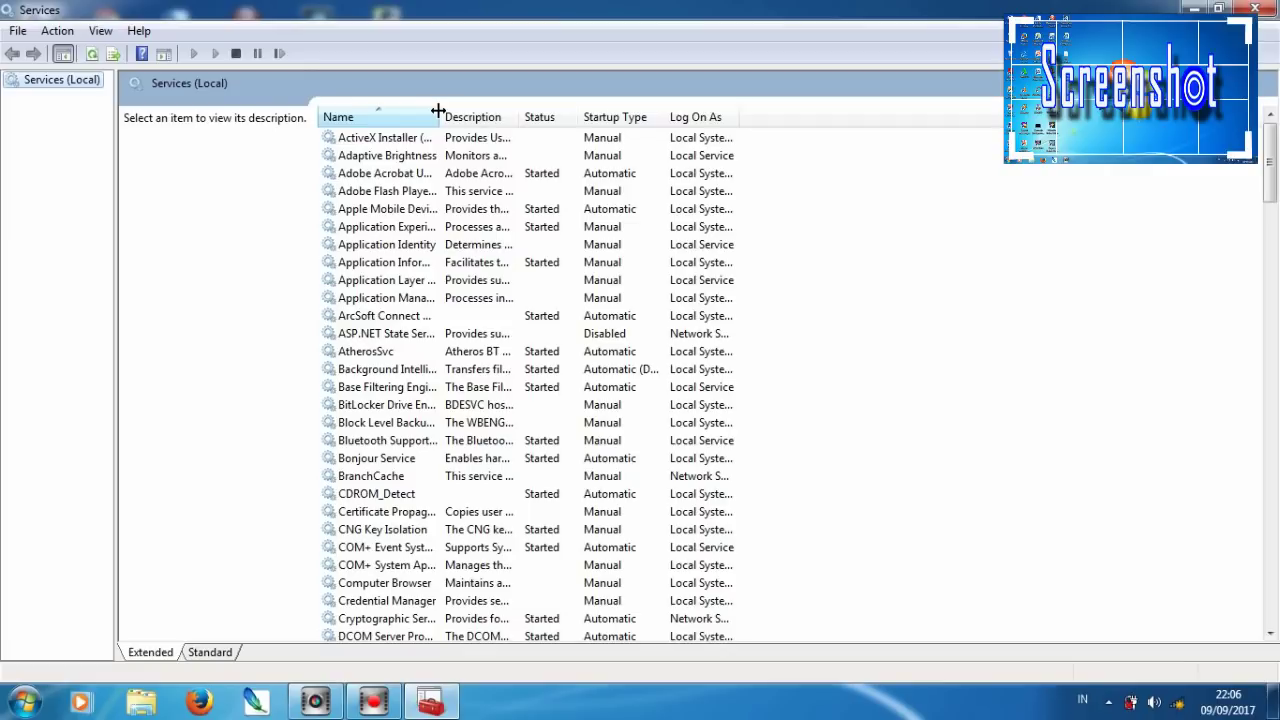
left_click_drag(439, 114, 612, 112)
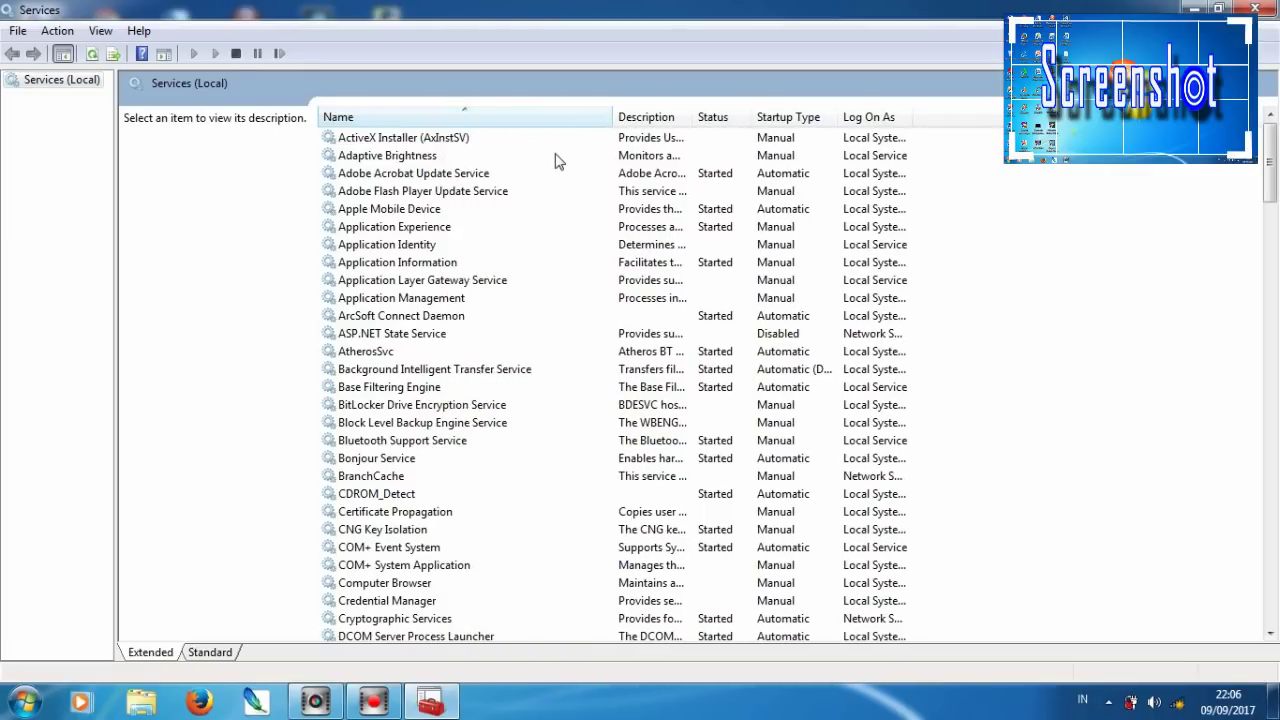
left_click_drag(1270, 180, 1268, 544)
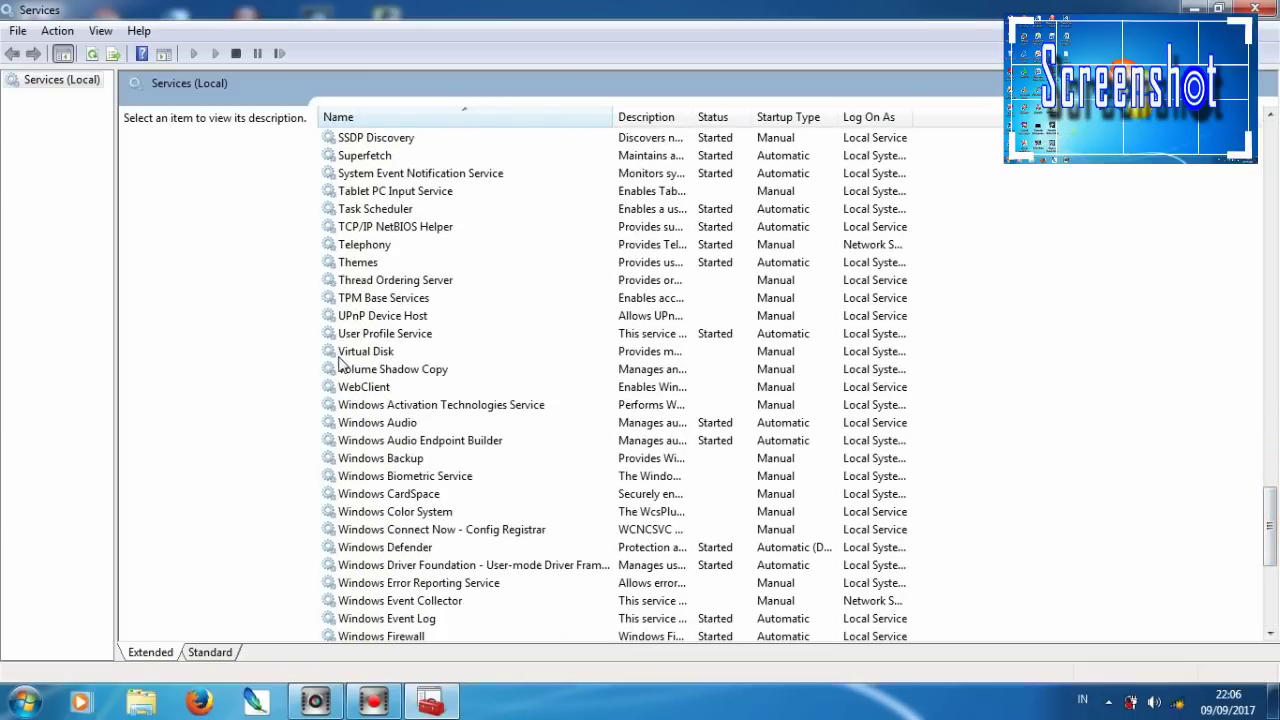
left_click(378, 427)
right_click(377, 428)
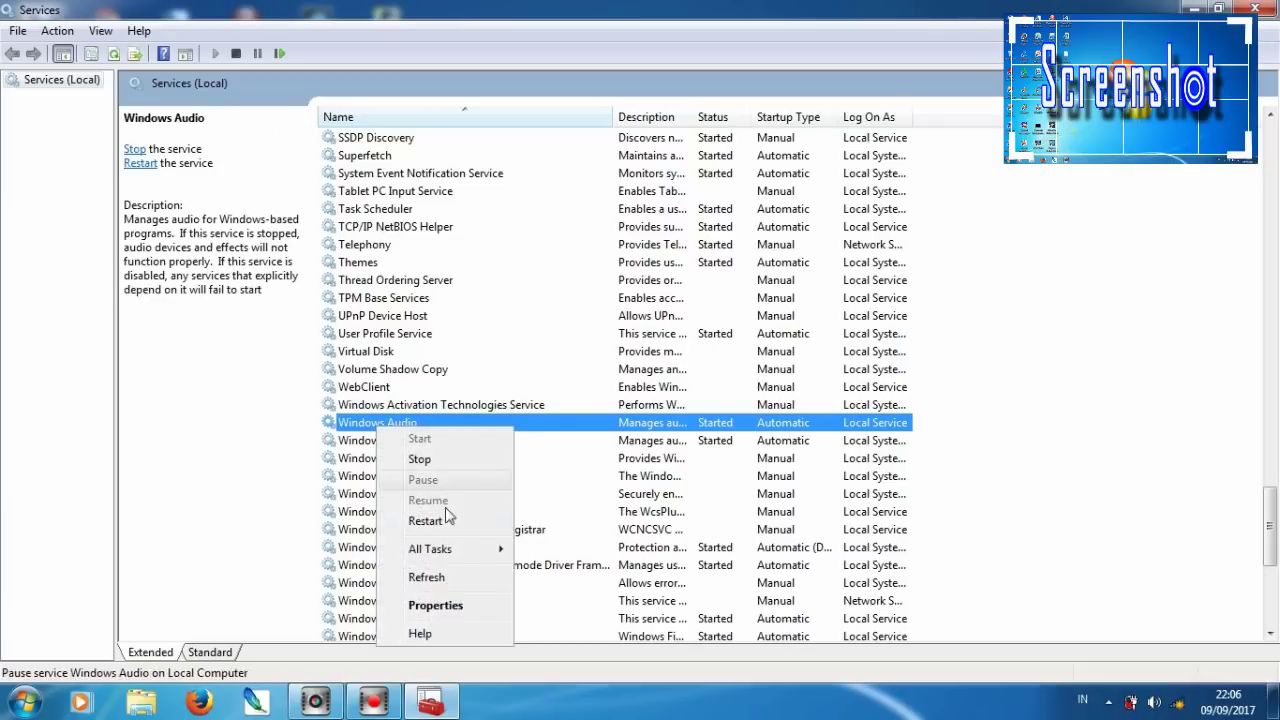
left_click(432, 605)
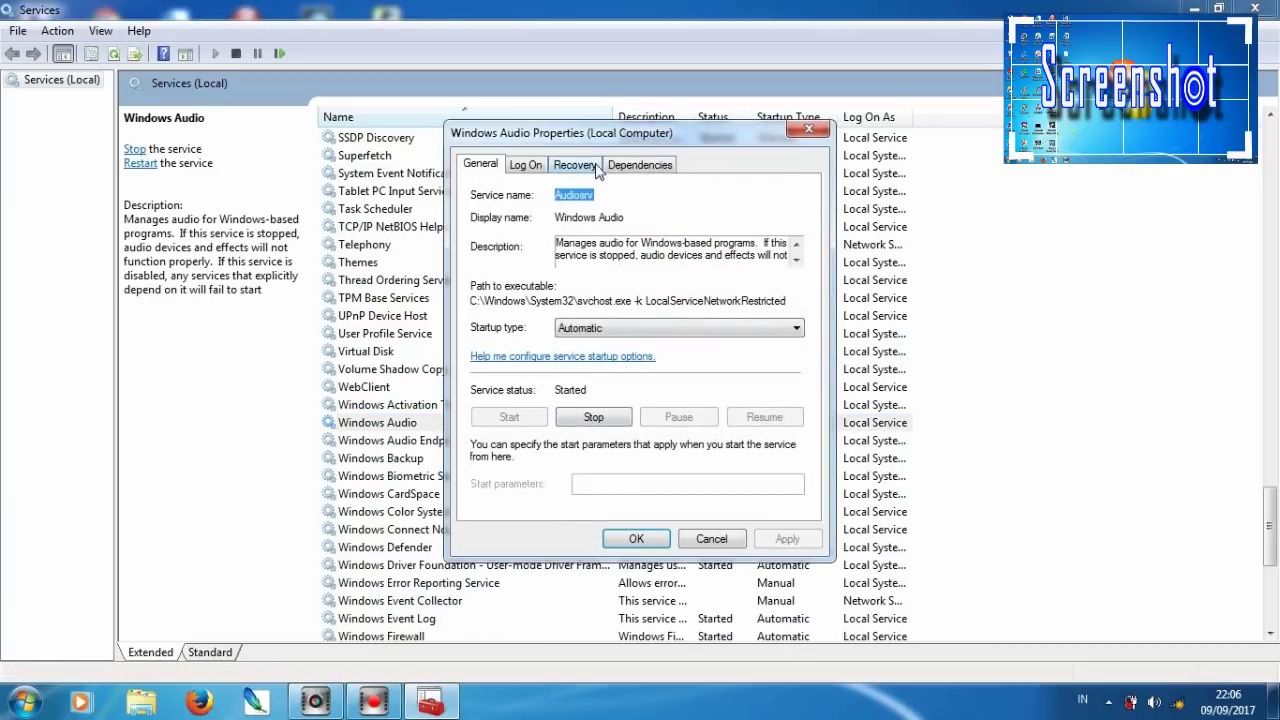
left_click_drag(581, 136, 629, 136)
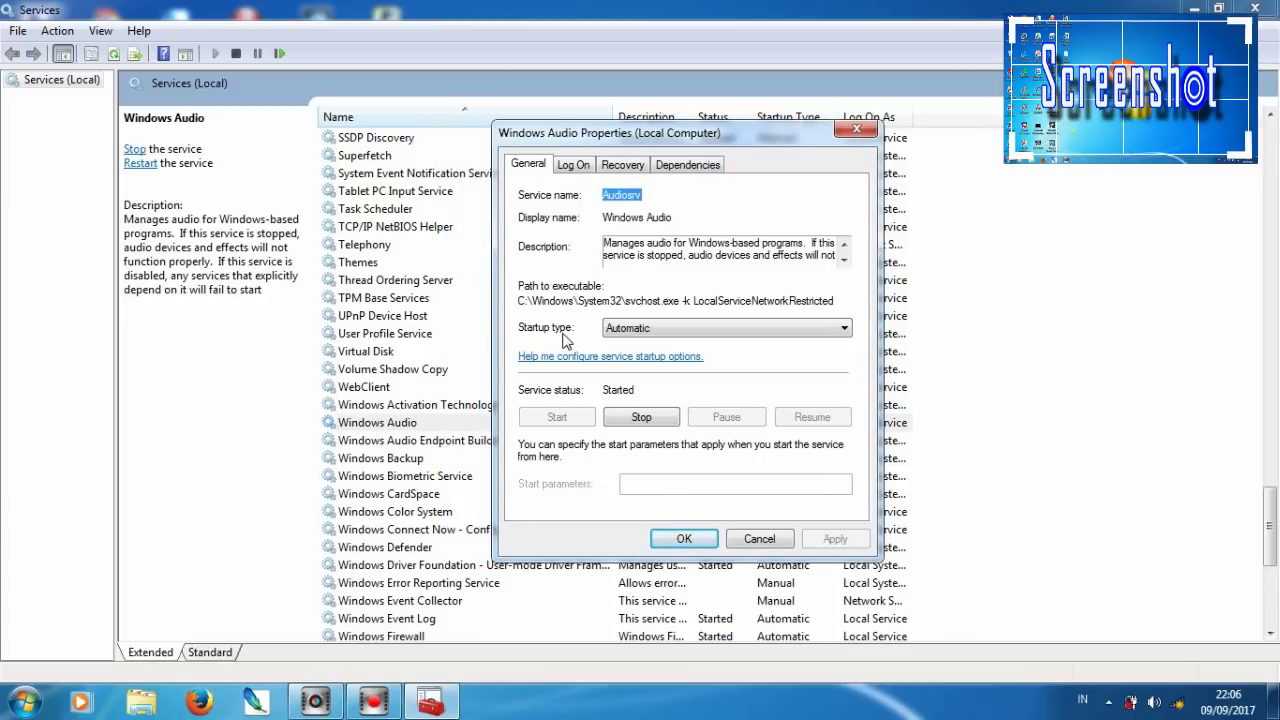
Set the Windows Audio startup type to Automatic, apply the setting, and close the properties and the Services window.
left_click(655, 334)
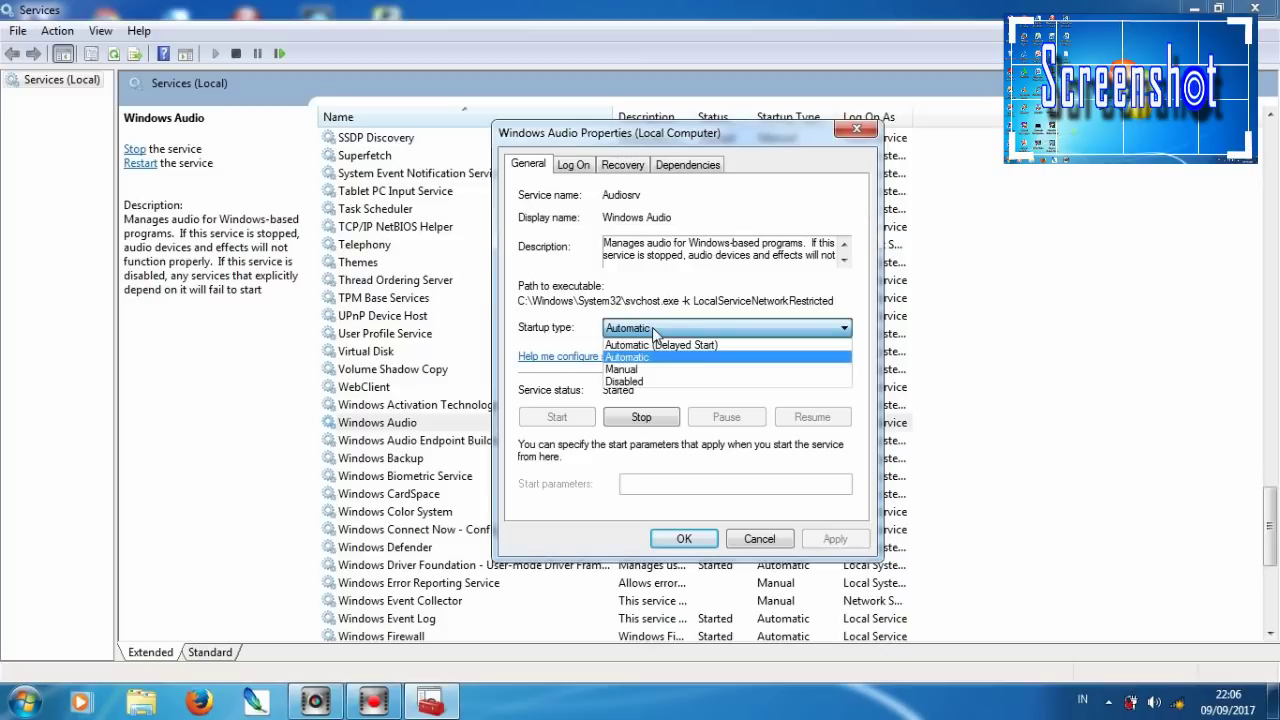
left_click(640, 381)
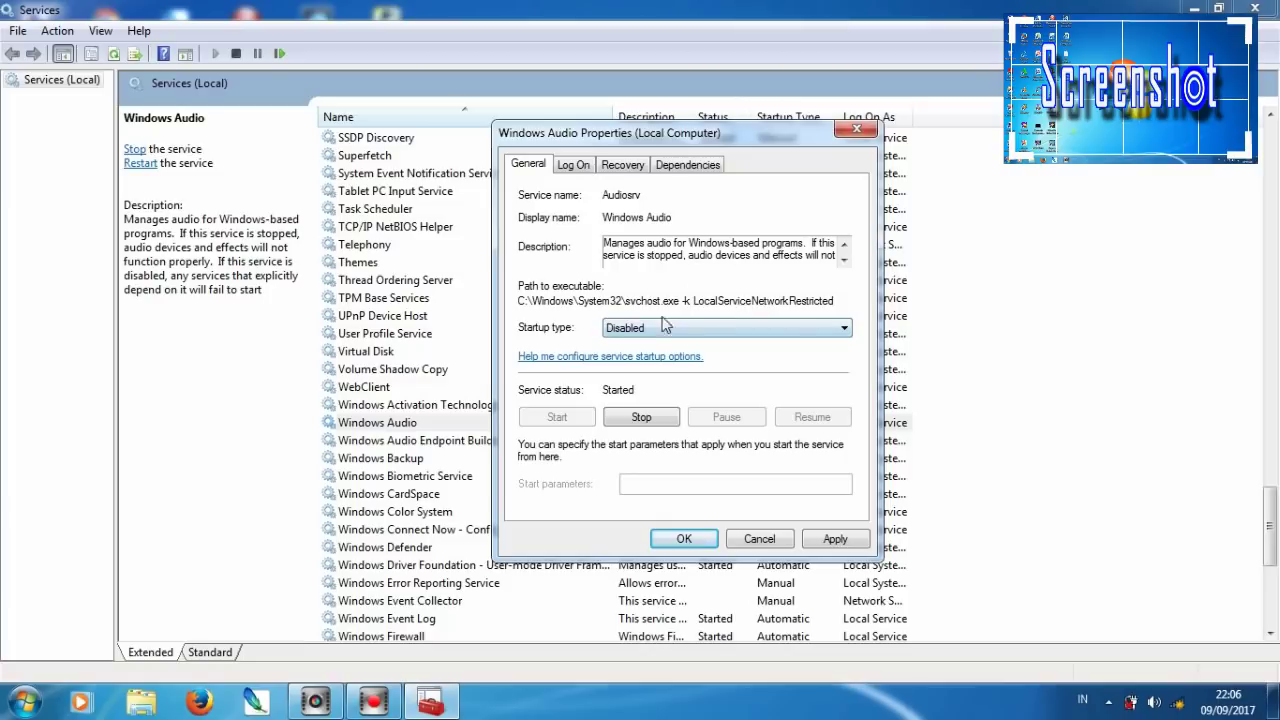
left_click(645, 330)
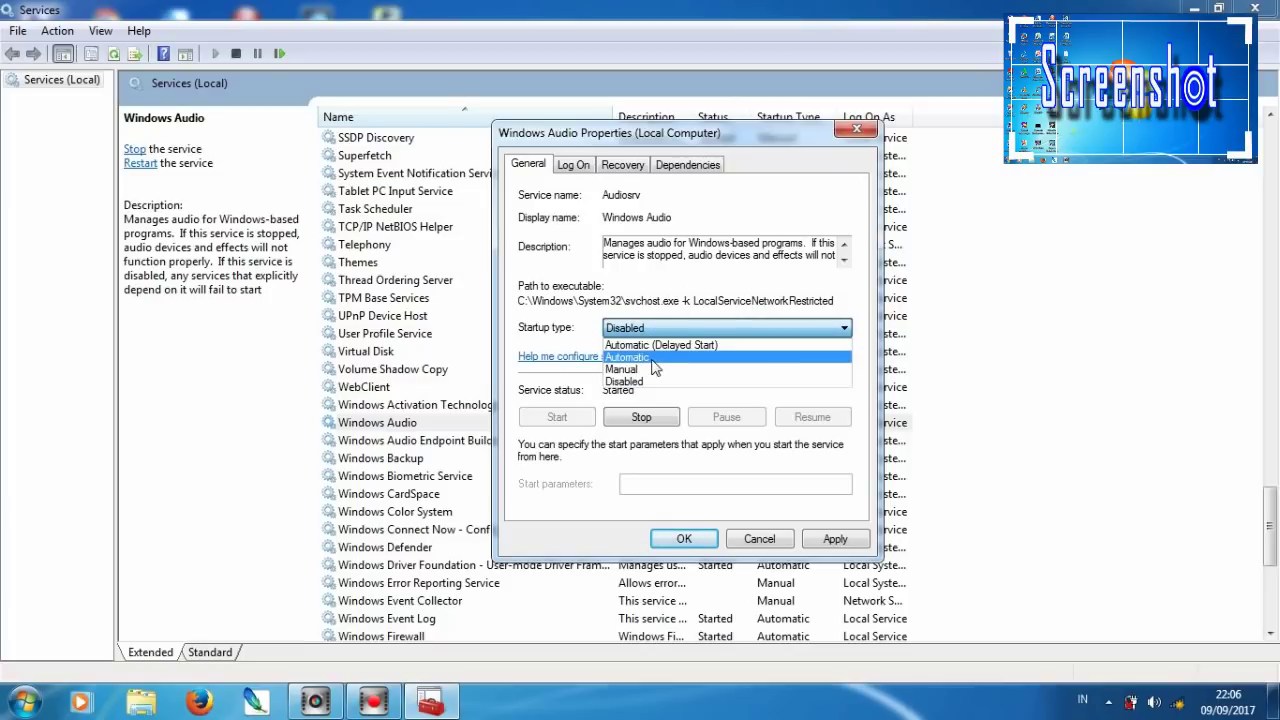
left_click(652, 362)
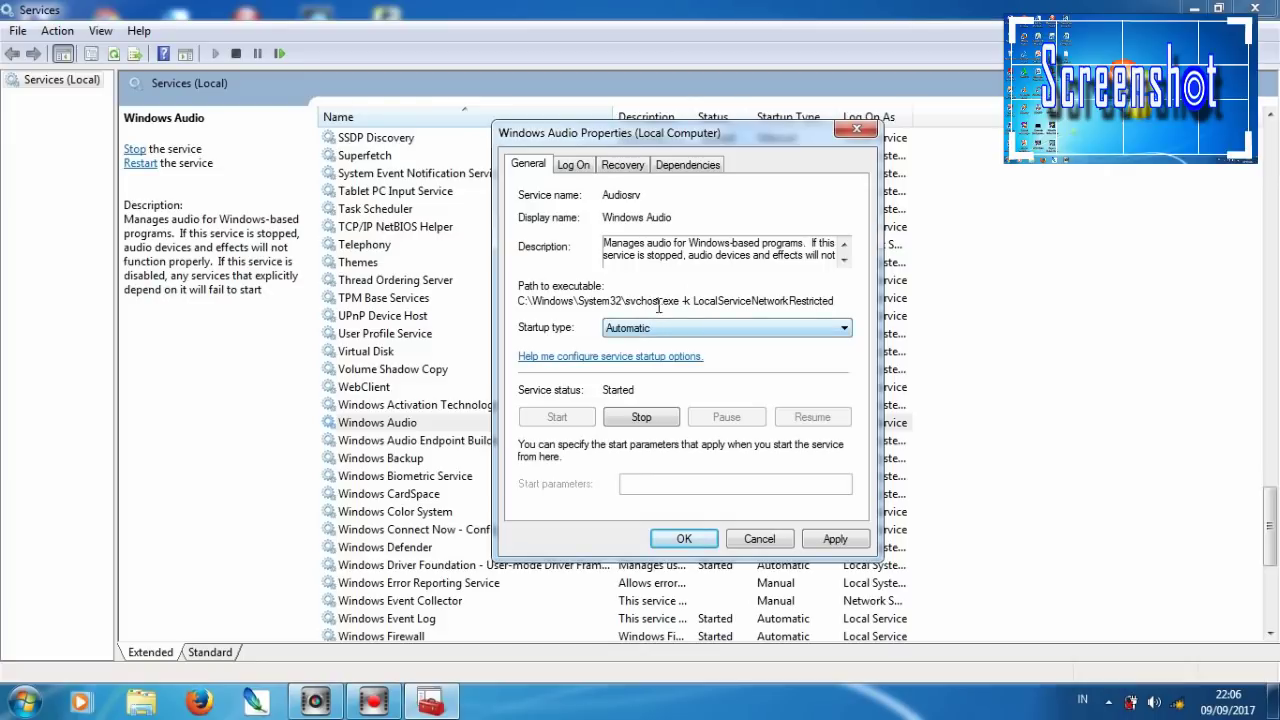
left_click(828, 541)
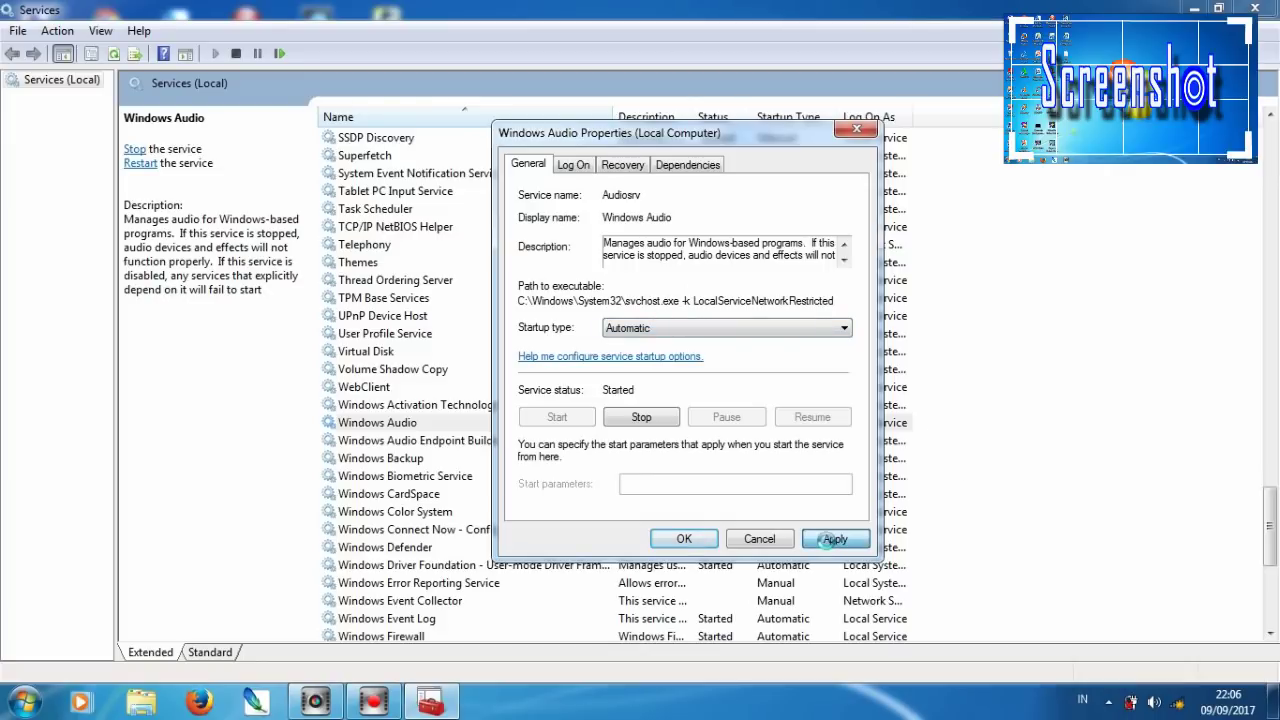
left_click(706, 541)
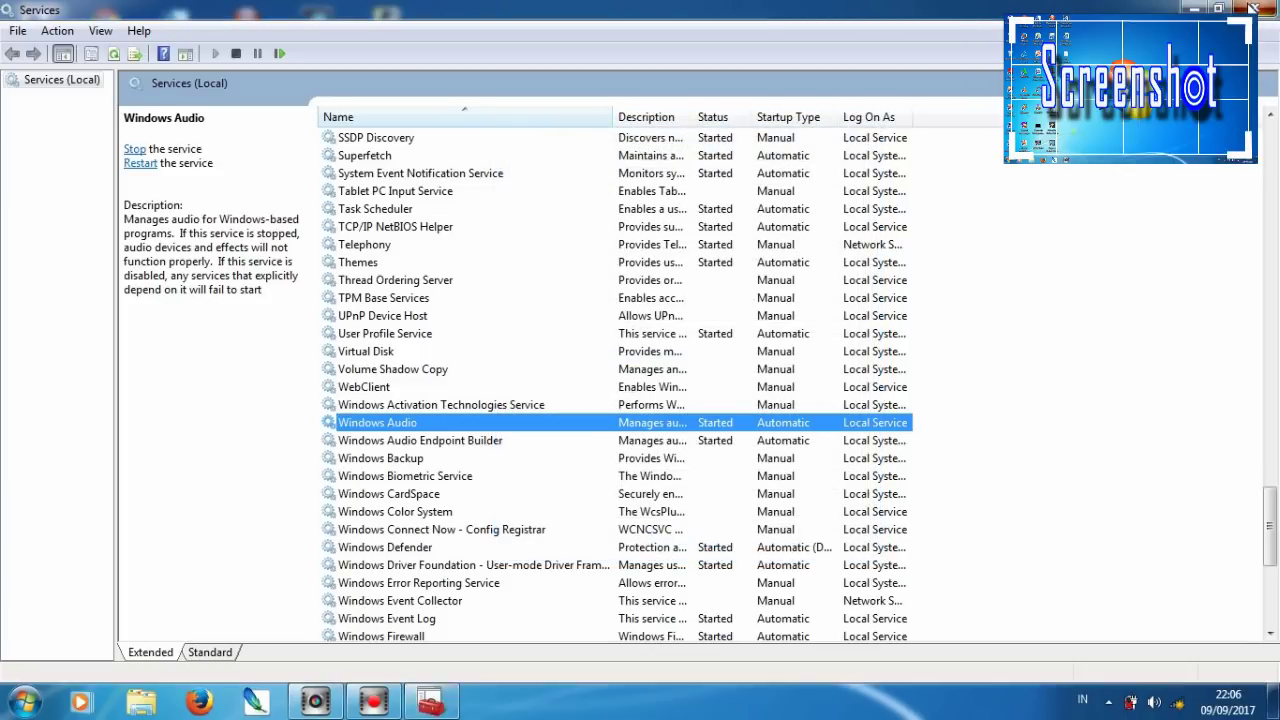
left_click(1253, 8)
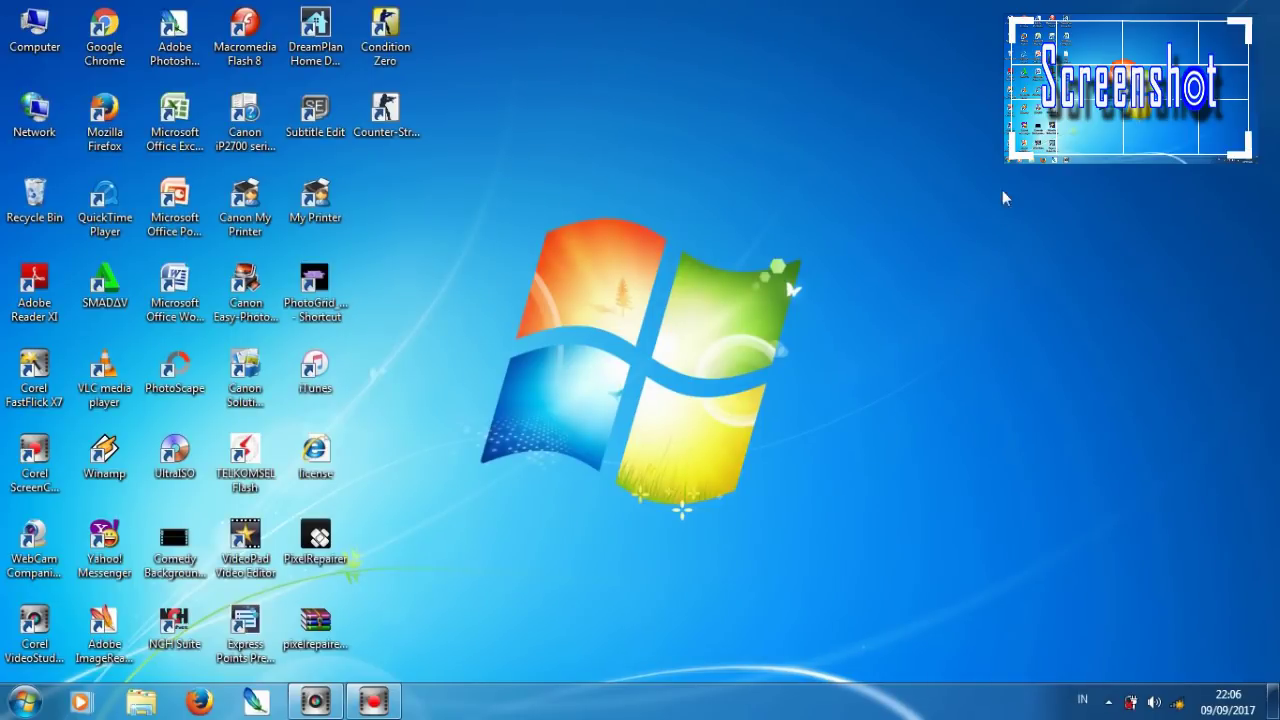
Check the speaker volume control in the system notification area and close it.
left_click(1155, 703)
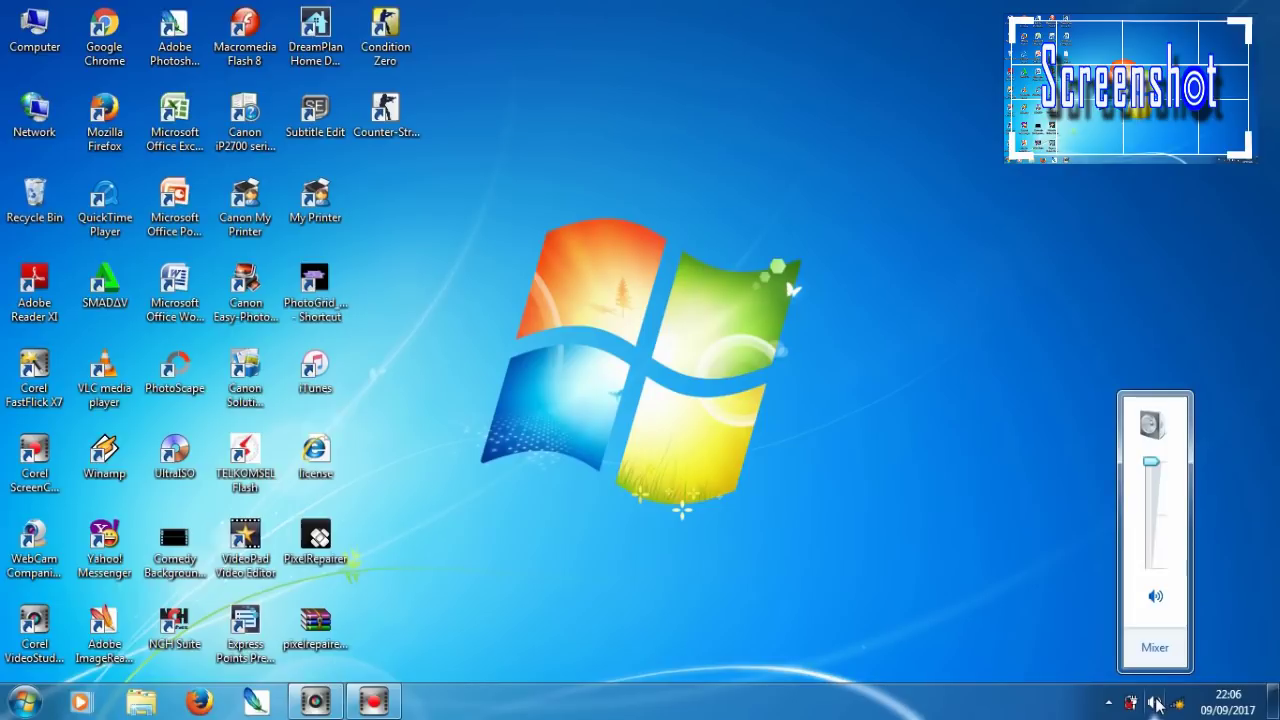
left_click(1155, 703)
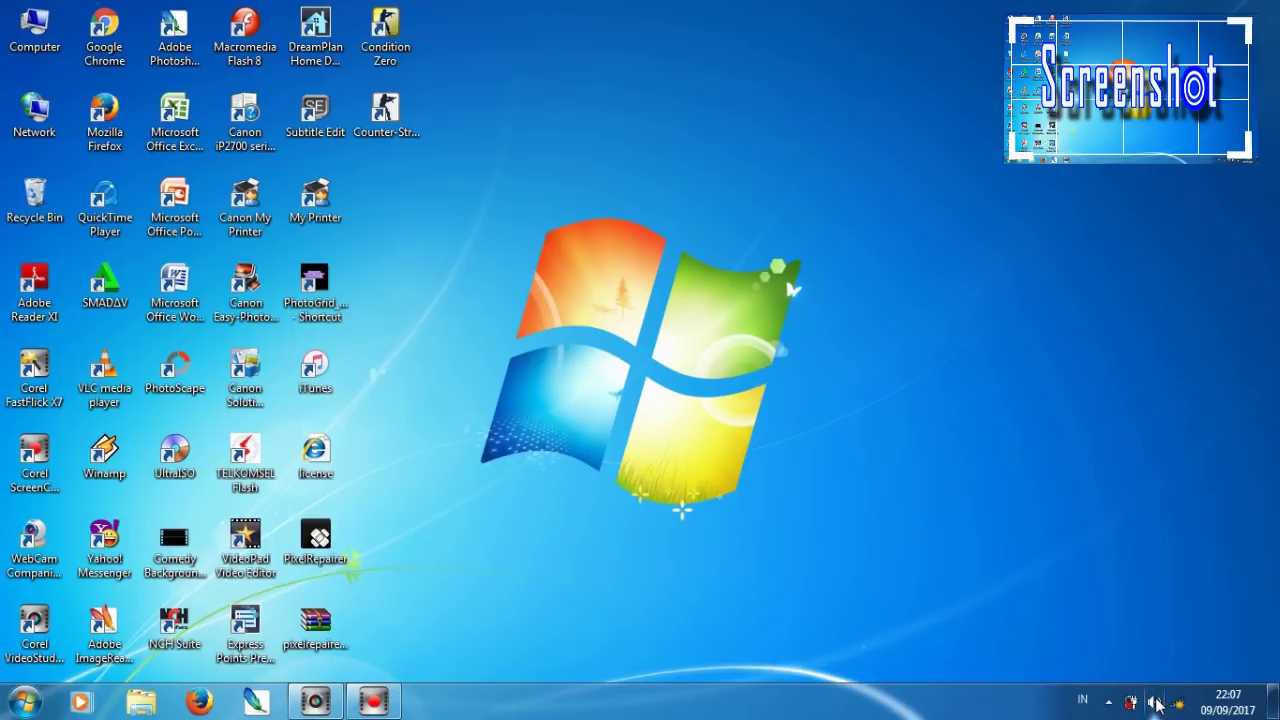